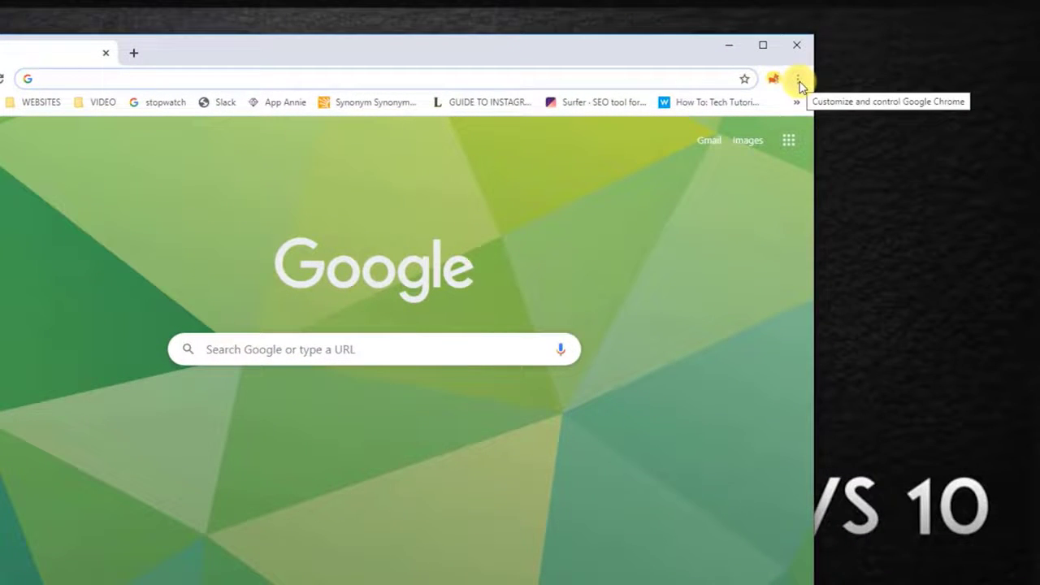
# Open Chrome's Clear browsing data with time range All time and history, cookies and cache ticked.
pyautogui.click(798, 81)
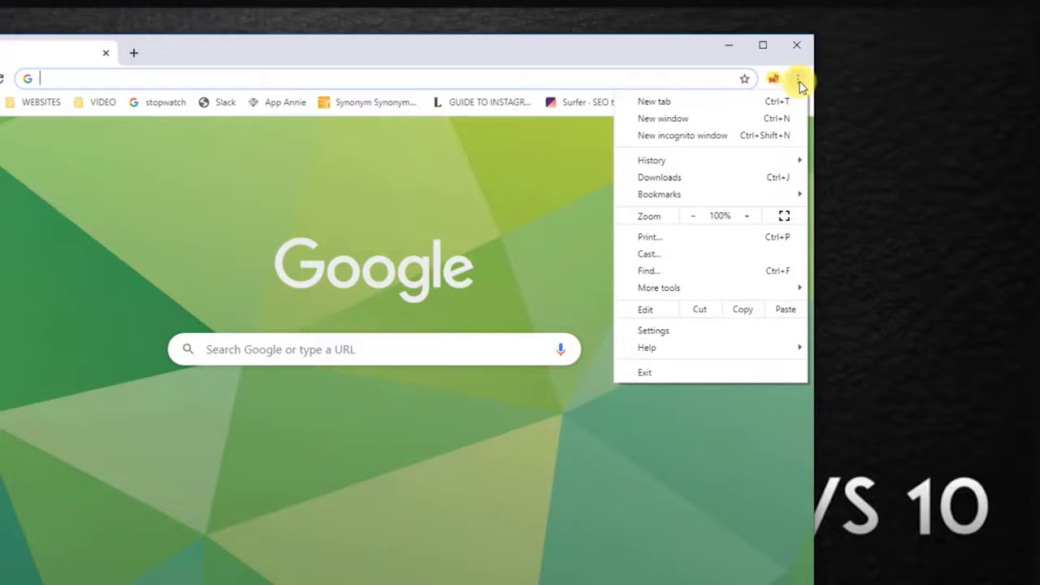
pyautogui.moveTo(725, 294)
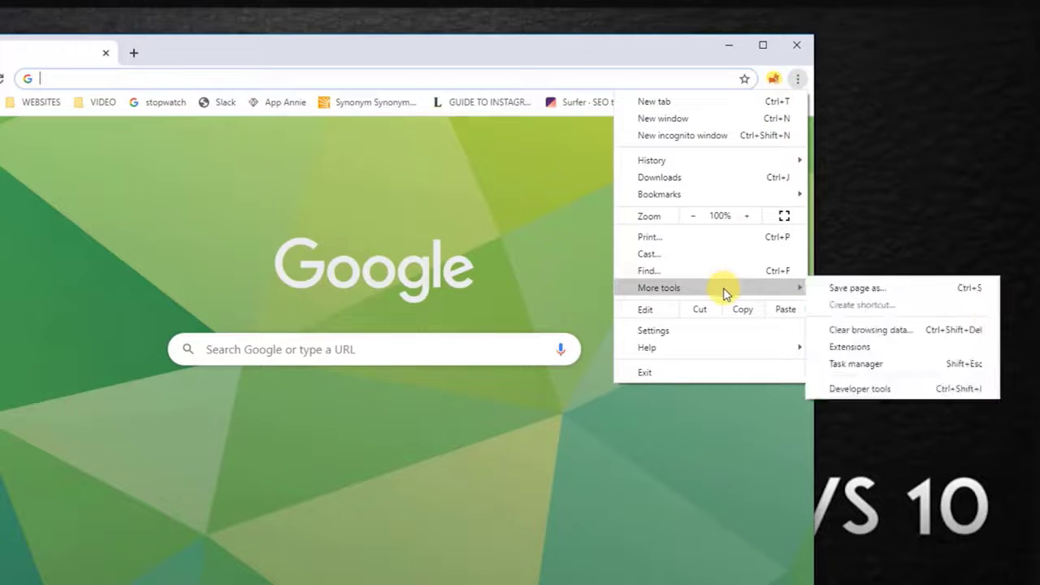
pyautogui.click(852, 336)
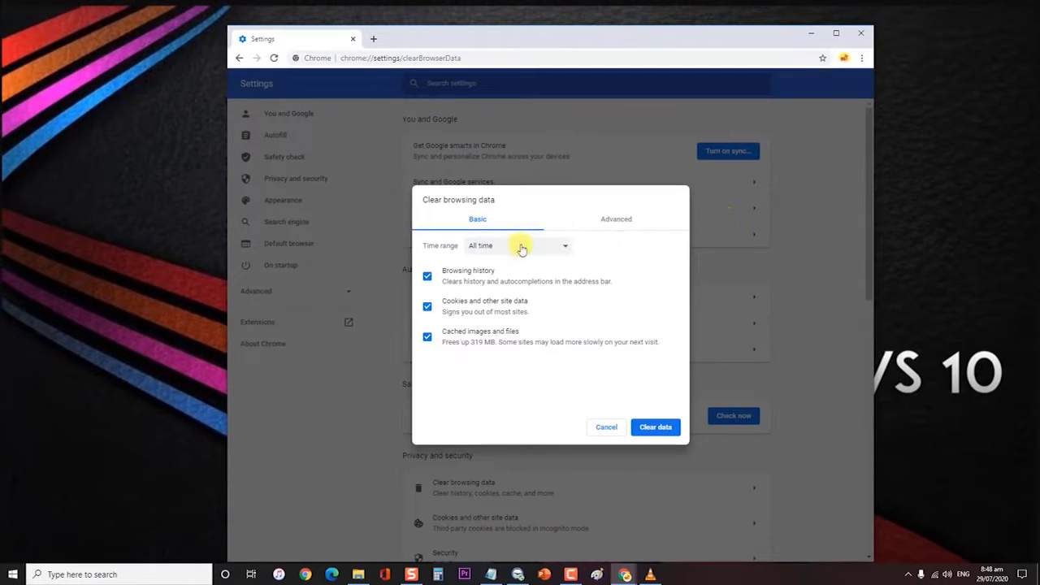
pyautogui.moveTo(458, 247); pyautogui.dragTo(399, 239)
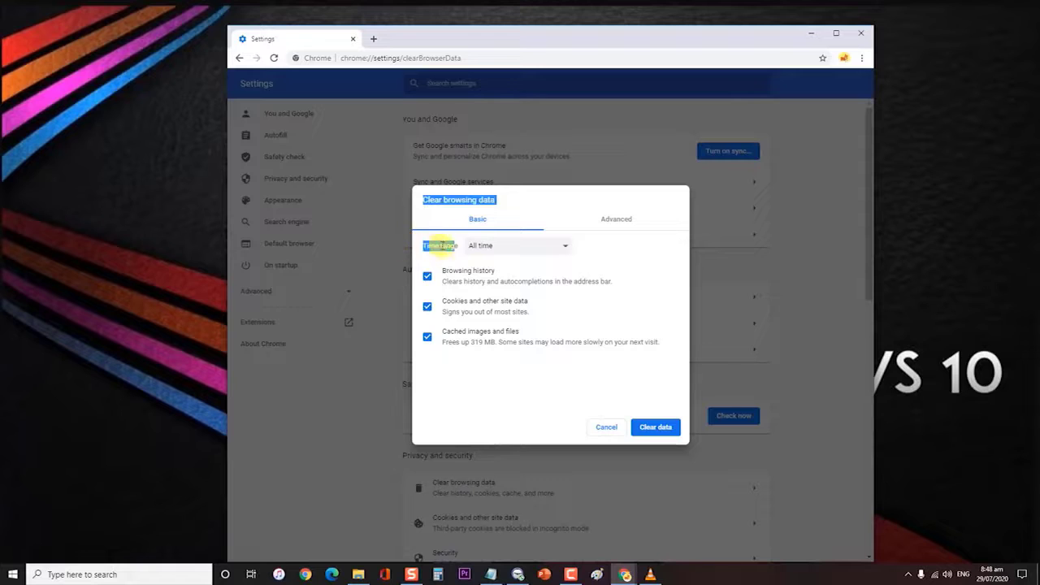
pyautogui.click(445, 249)
pyautogui.click(515, 246)
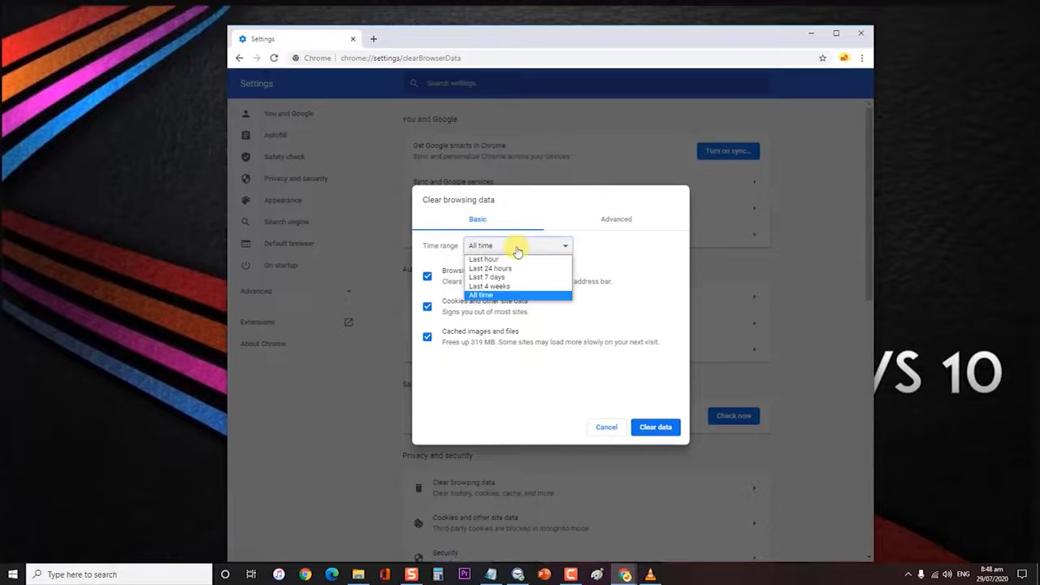
pyautogui.click(520, 297)
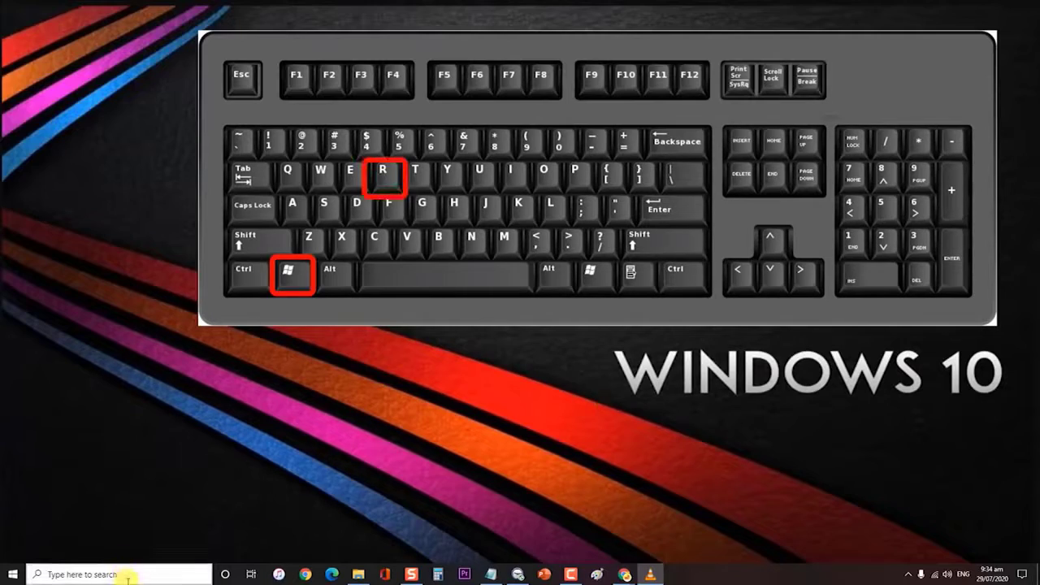
# Launch cmd from Run, run ipconfig/flushdns, and close the Command Prompt window.
pyautogui.press('super+r')
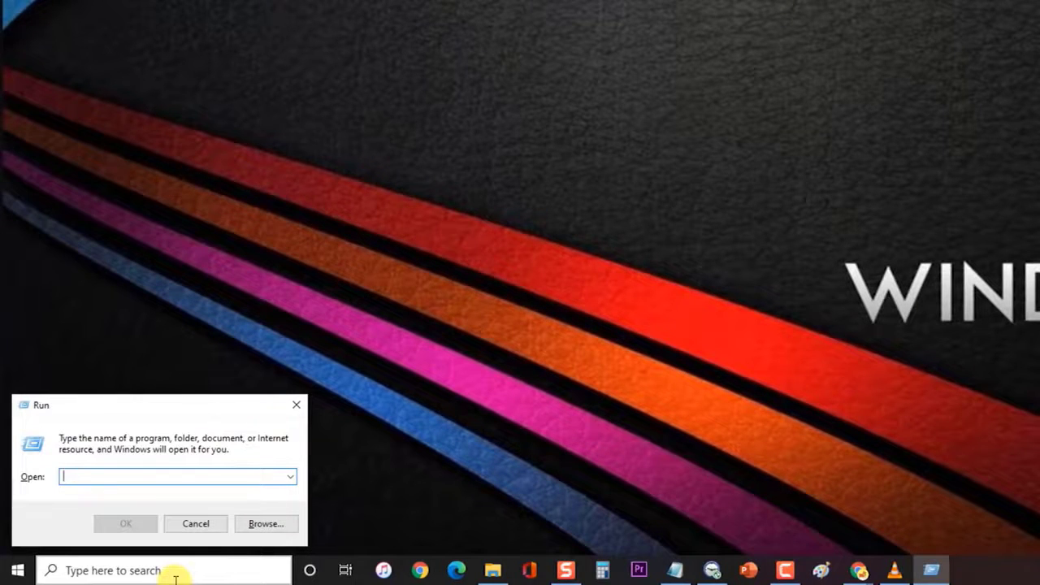
pyautogui.write('cmd')
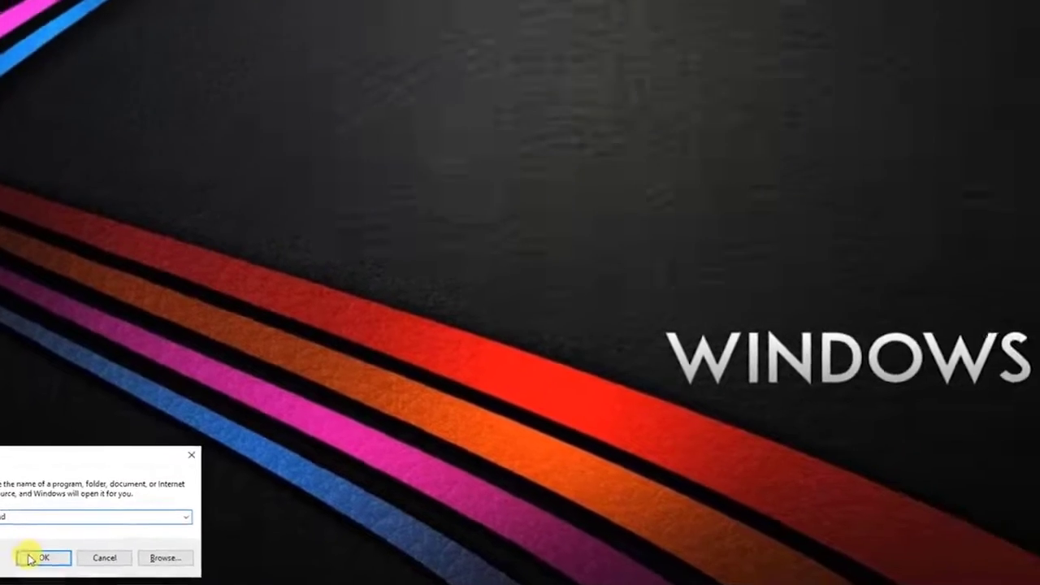
pyautogui.click(121, 525)
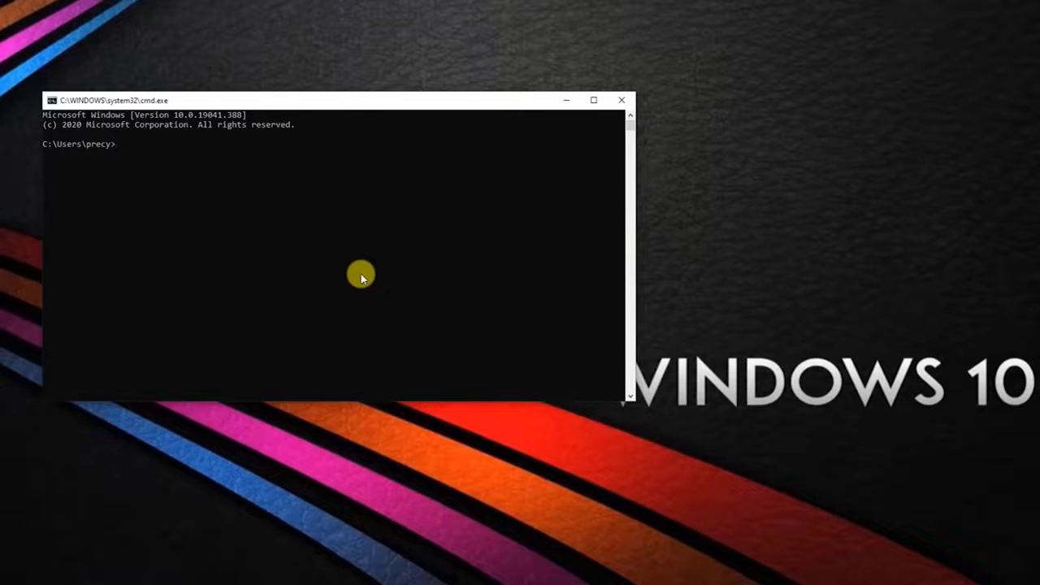
pyautogui.write('ip')
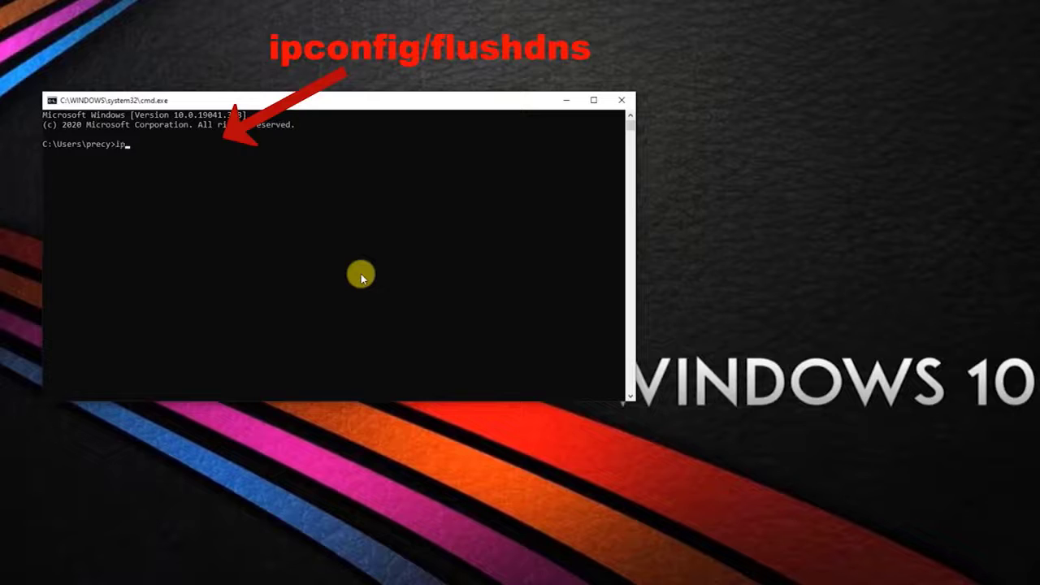
pyautogui.write('config/flushdns')
pyautogui.press('Return')
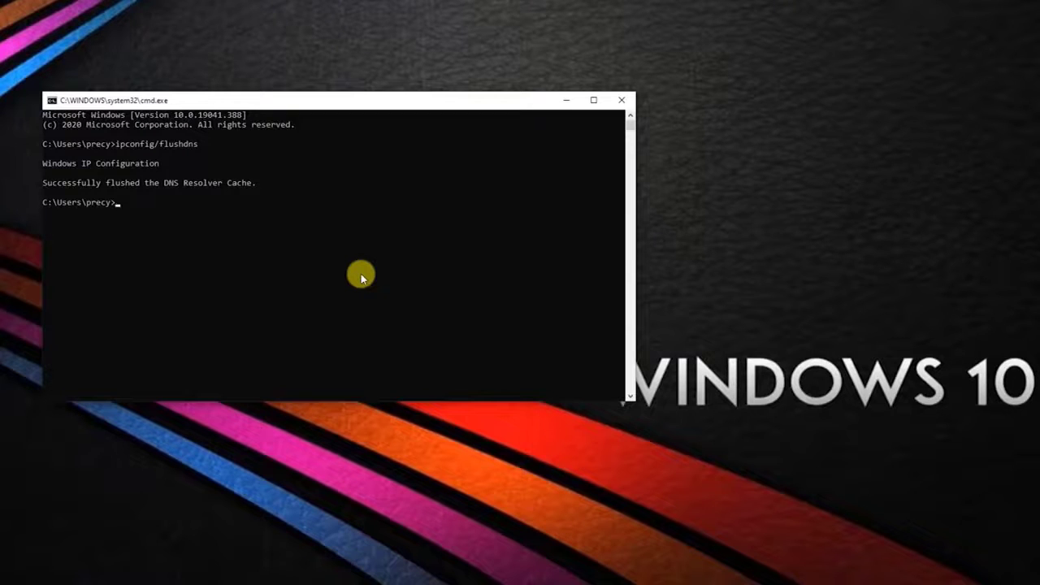
pyautogui.click(628, 98)
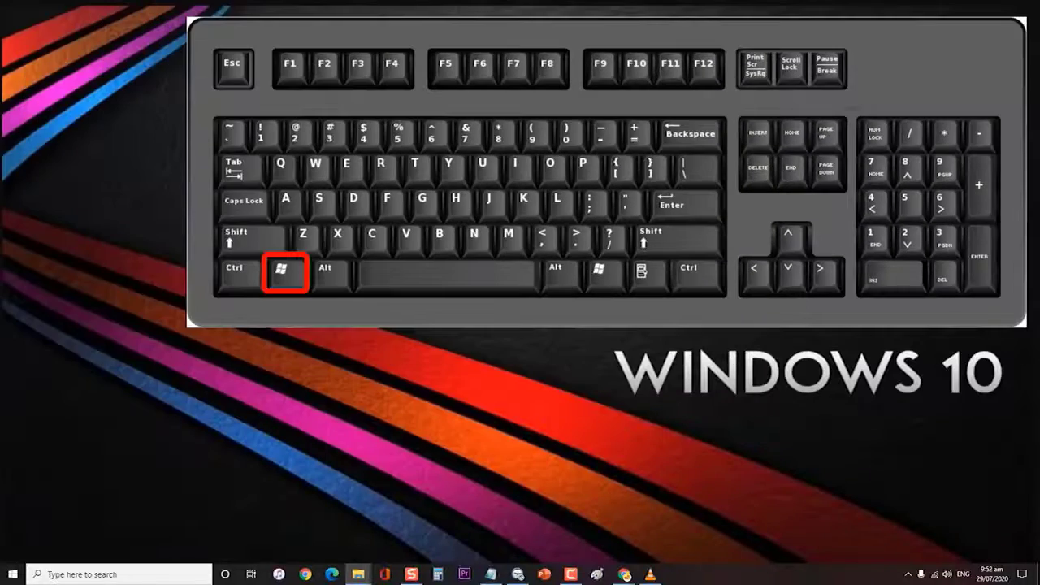
# Run ncpa.cpl from the Run dialog to open Network Connections.
pyautogui.press('super+r')
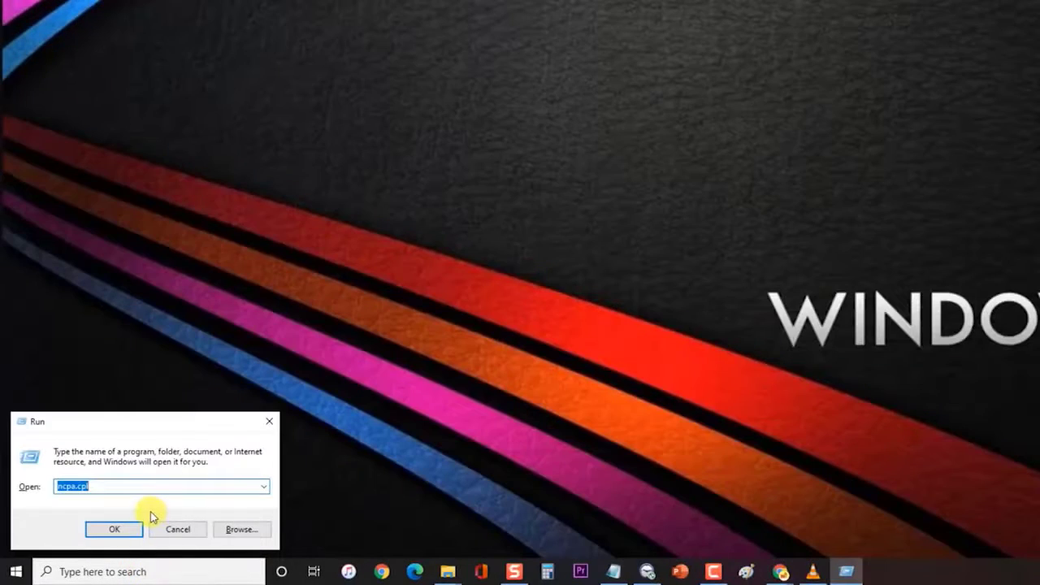
pyautogui.click(162, 487)
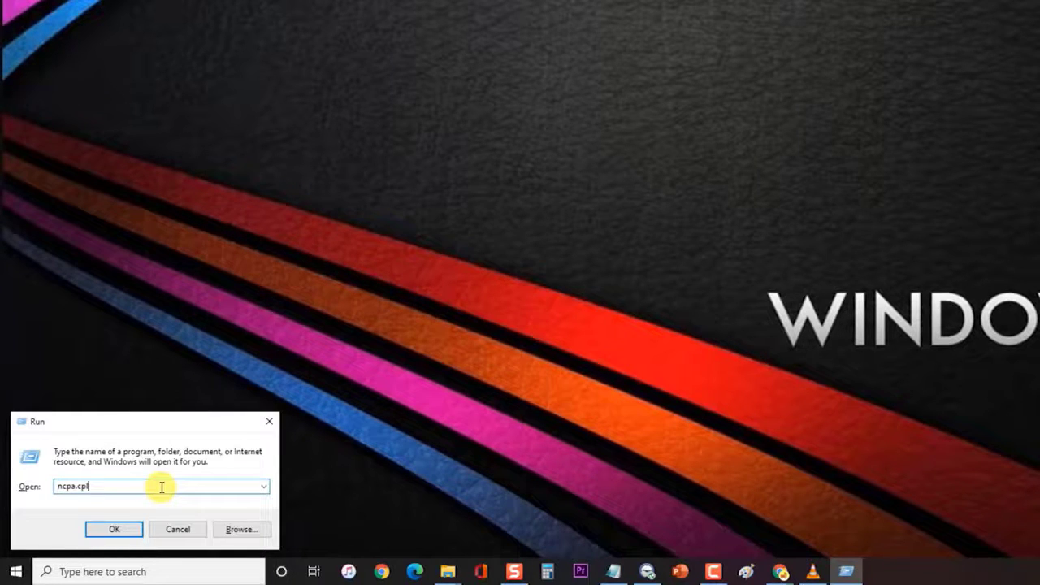
pyautogui.click(129, 530)
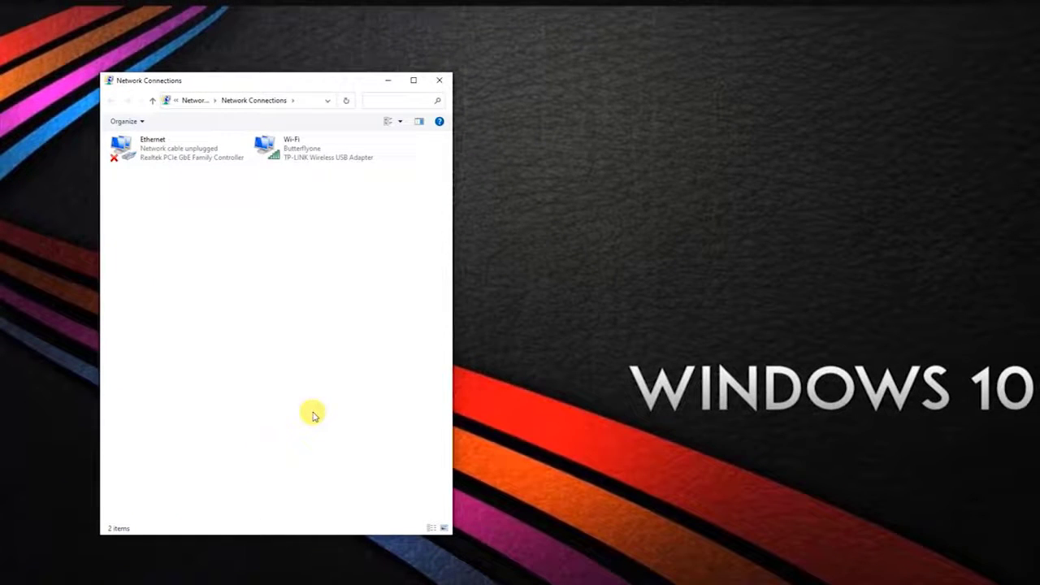
# Open the Wi-Fi adapter's Properties and its Internet Protocol Version 4 (TCP/IPv4) settings.
pyautogui.click(303, 158)
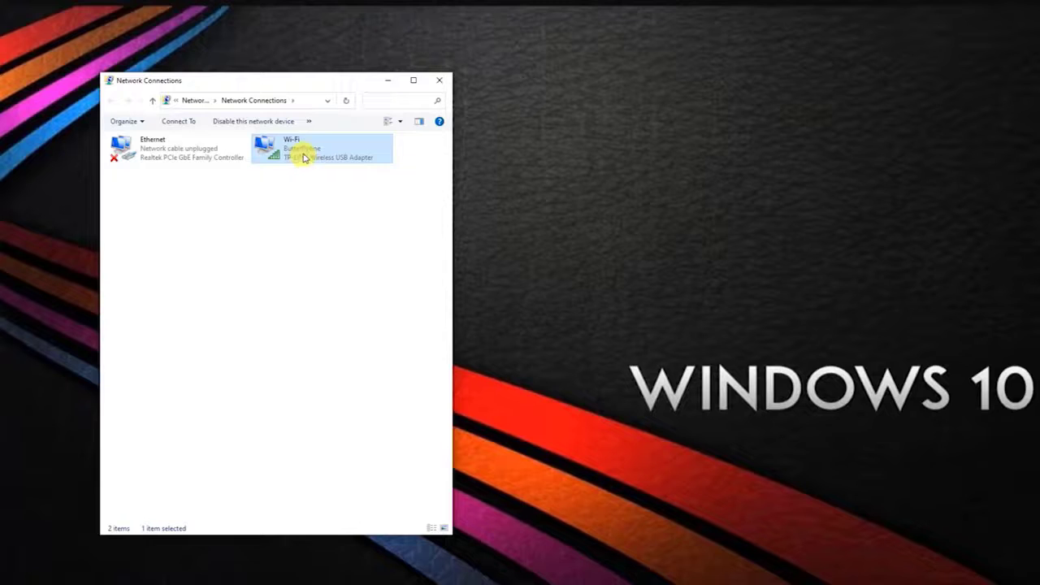
pyautogui.rightClick(303, 156)
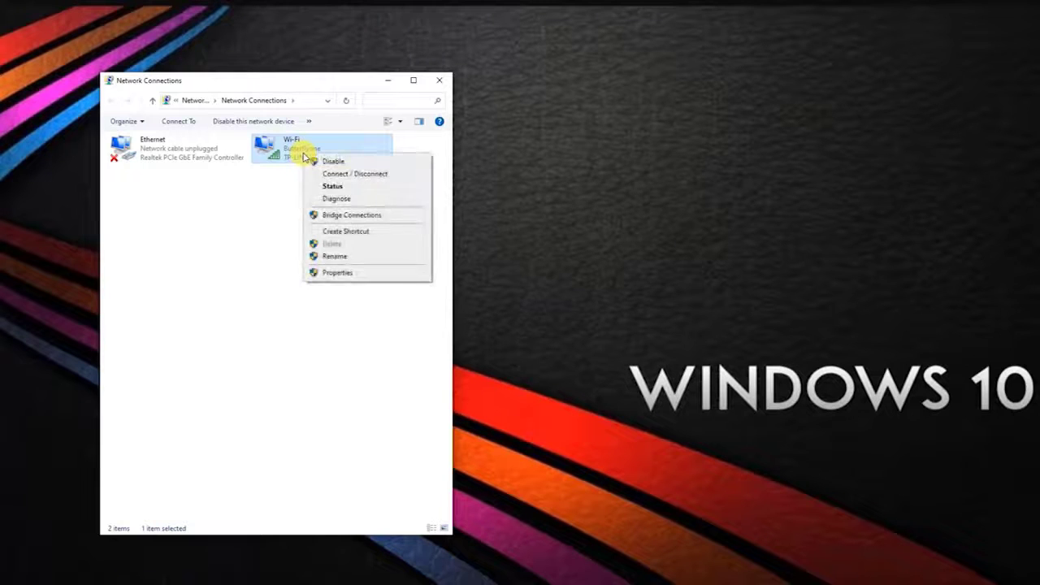
pyautogui.click(349, 273)
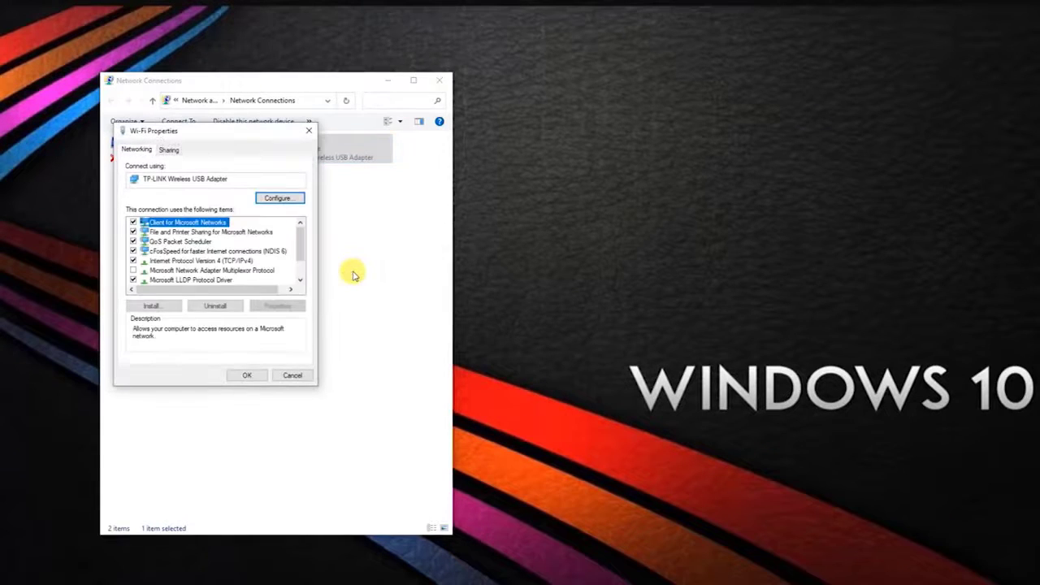
pyautogui.click(139, 152)
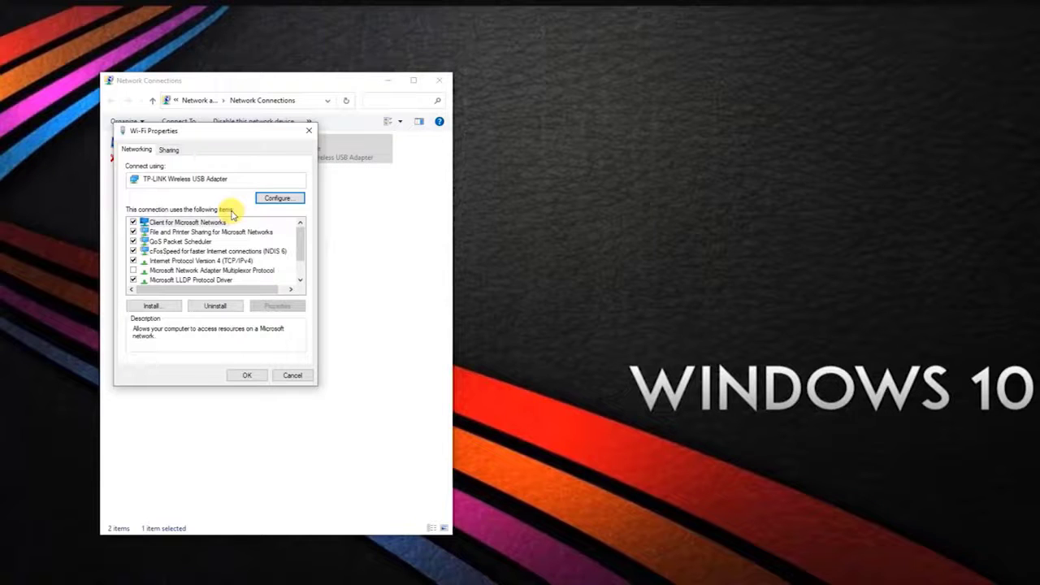
pyautogui.click(189, 261)
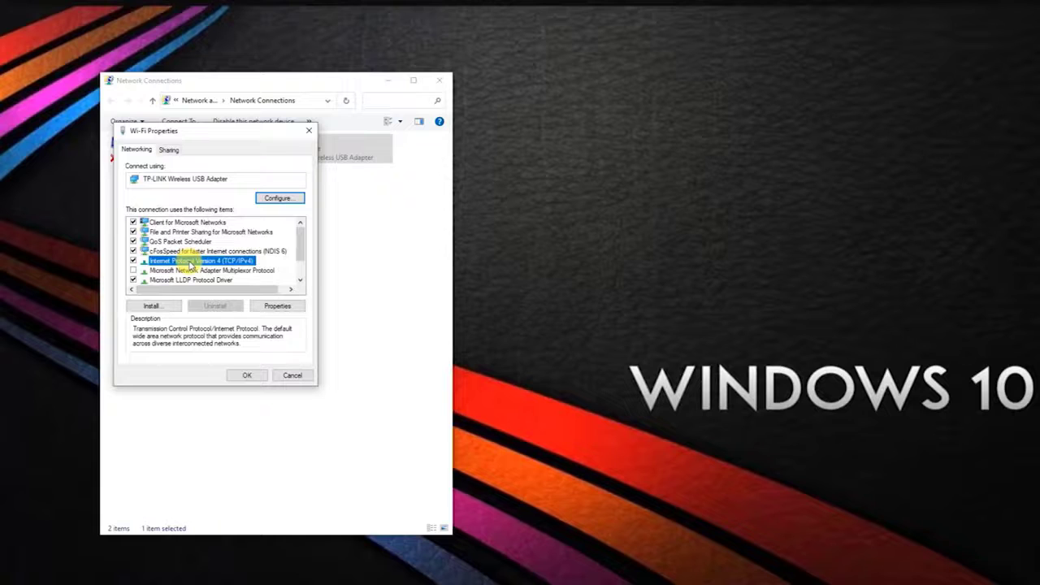
pyautogui.click(276, 306)
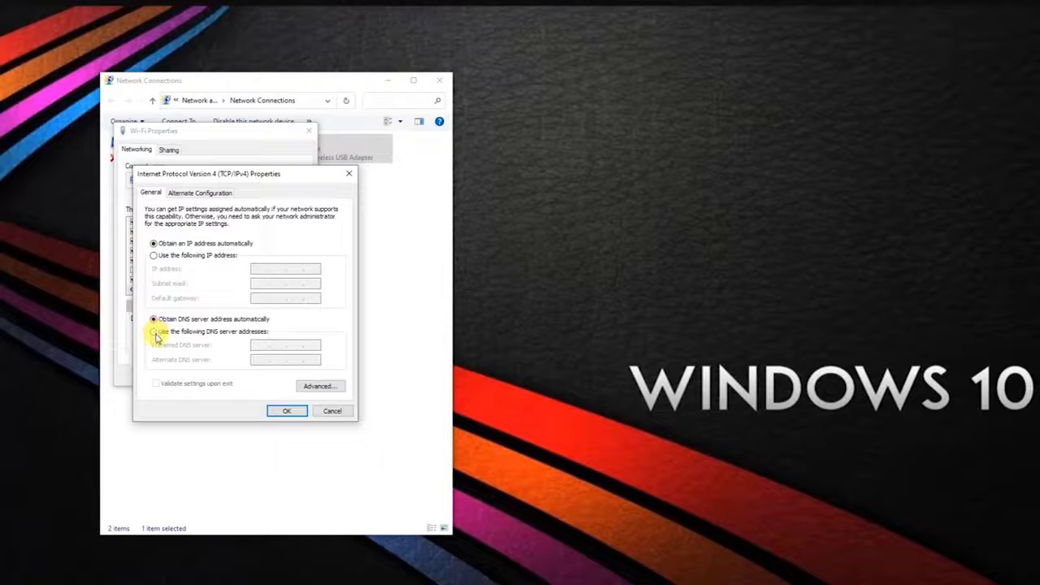
# Set the Wi-Fi IPv4 DNS servers to 8.8.8.8 and 8.8.4.4 and confirm.
pyautogui.click(154, 332)
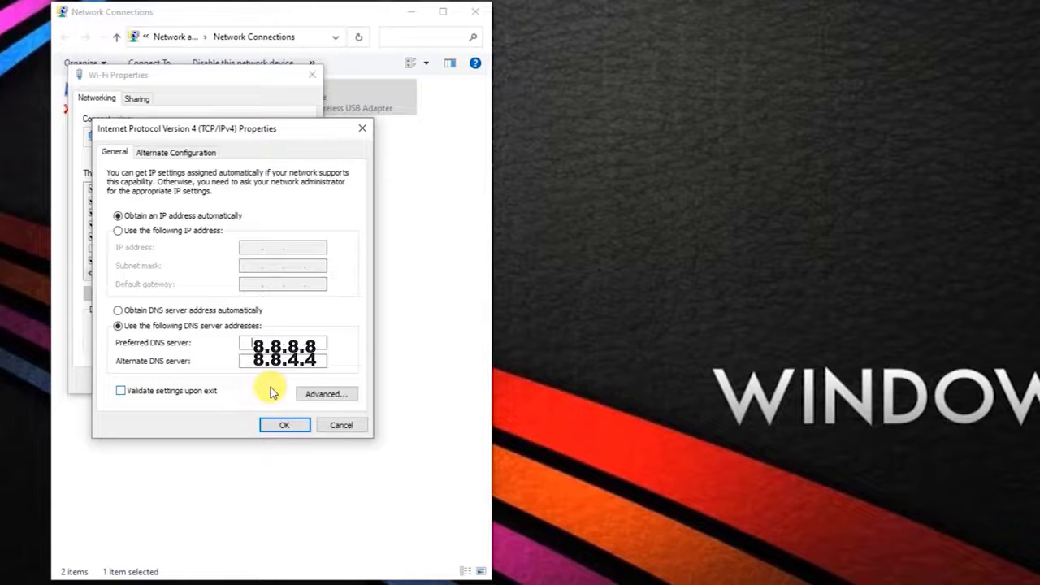
pyautogui.click(282, 425)
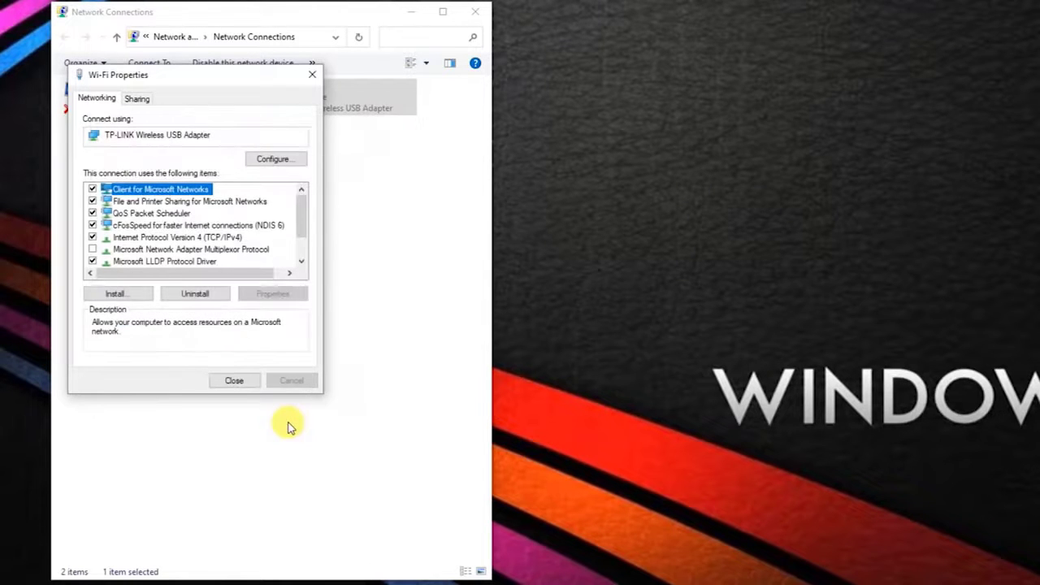
# Open Wi-Fi IPv6 properties and enter manual DNS 2001:4860:4860::8888 and 2001:4860:4860::8844.
pyautogui.click(300, 262)
pyautogui.click(301, 262)
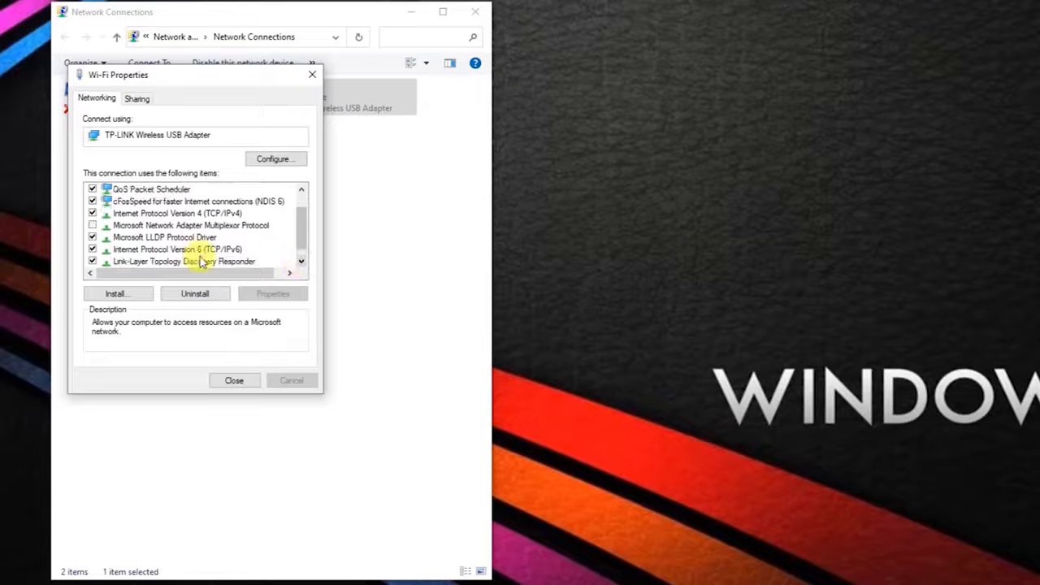
pyautogui.click(157, 251)
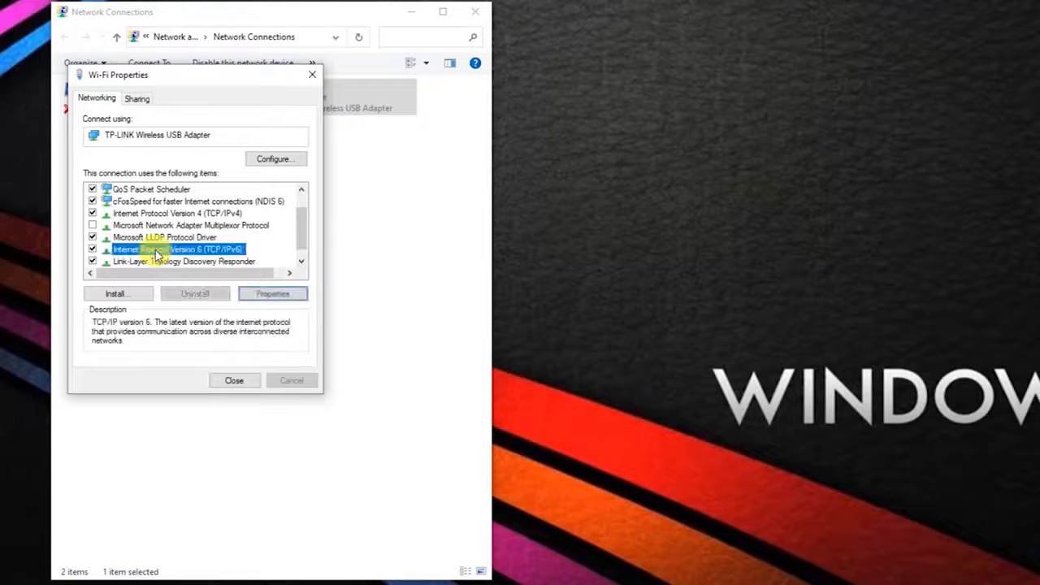
pyautogui.click(257, 295)
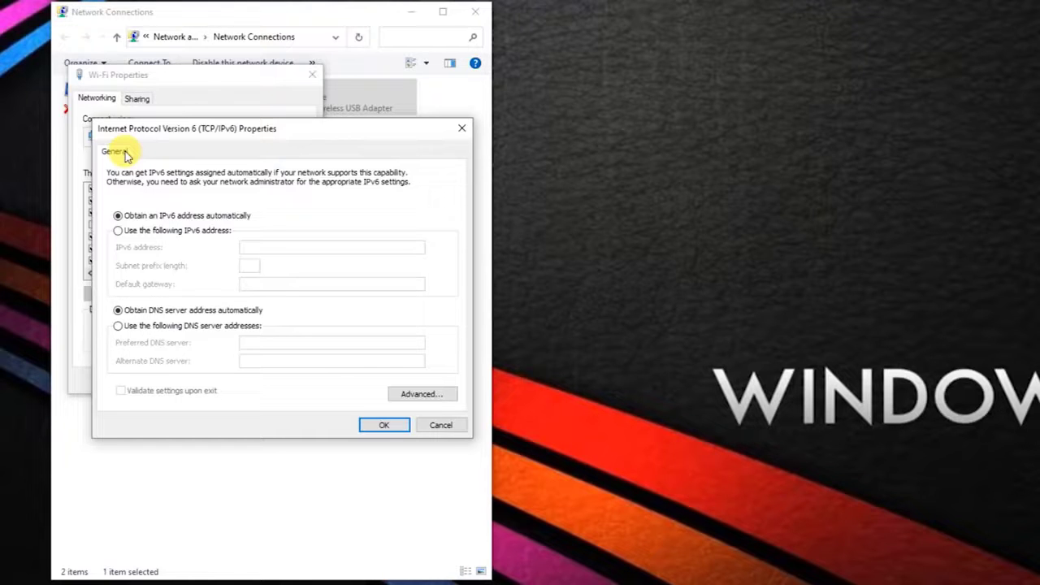
pyautogui.click(118, 327)
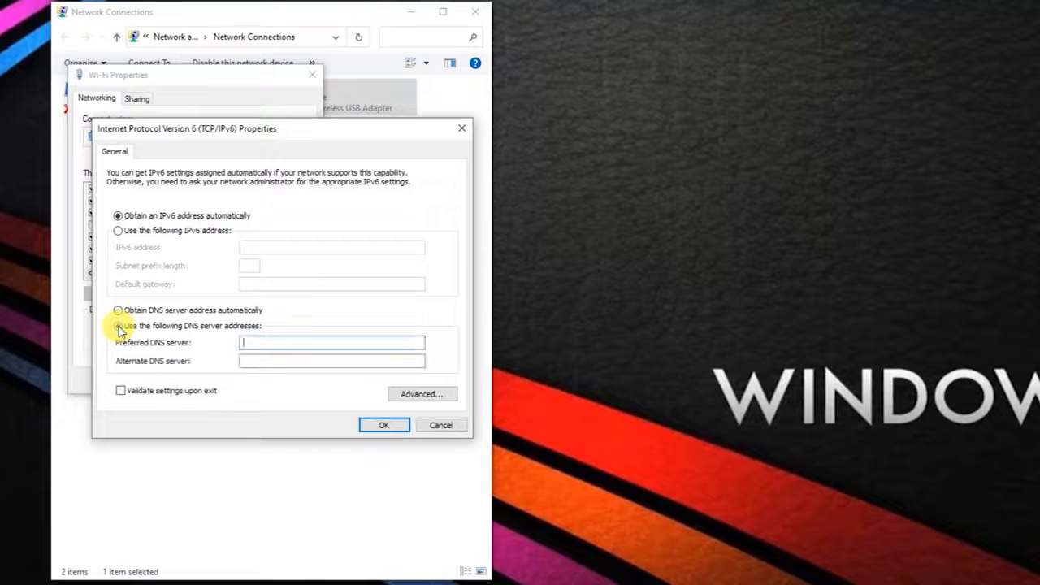
pyautogui.click(273, 361)
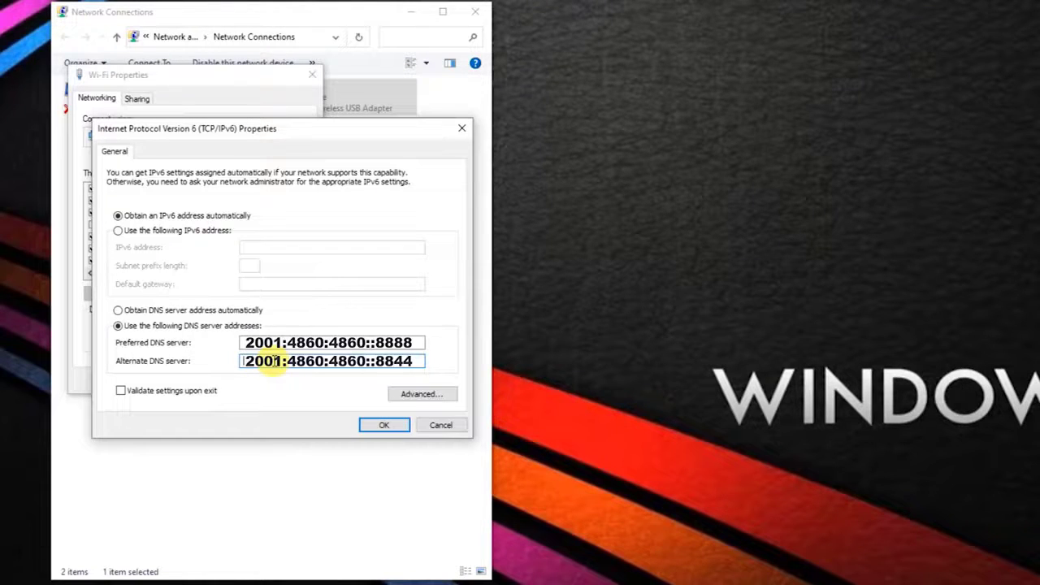
# Confirm the IPv6 DNS settings and bring up the Start menu's power choices.
pyautogui.click(388, 425)
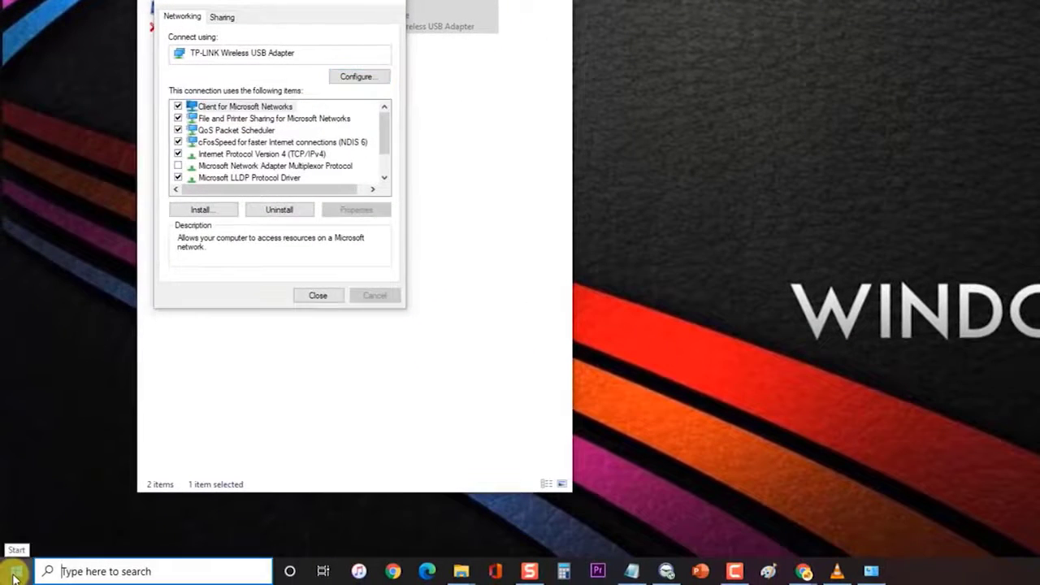
pyautogui.click(15, 568)
pyautogui.click(17, 543)
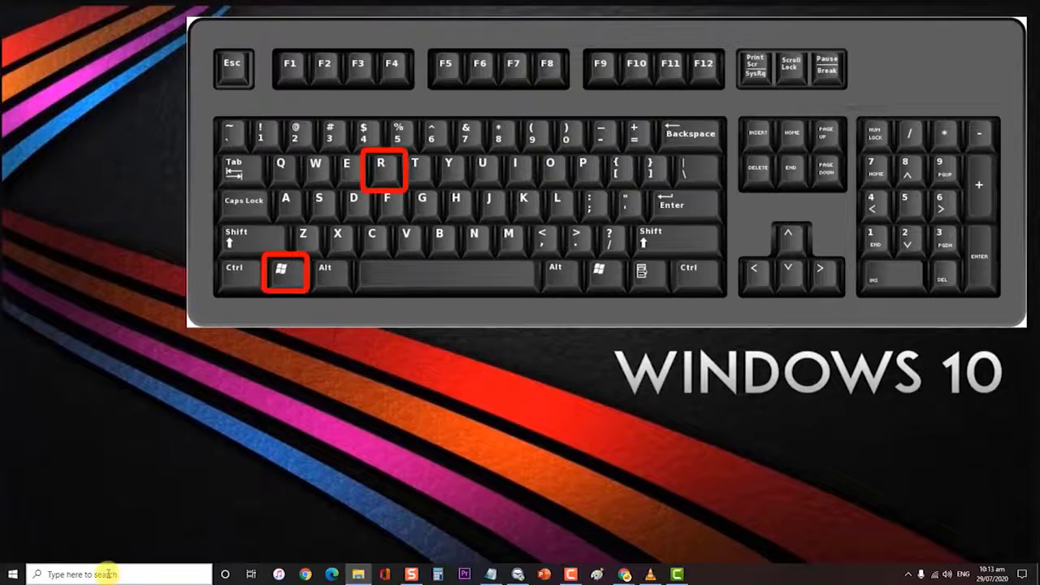
# Run appwiz.cpl from the Run dialog to open Programs and Features.
pyautogui.press('super+r')
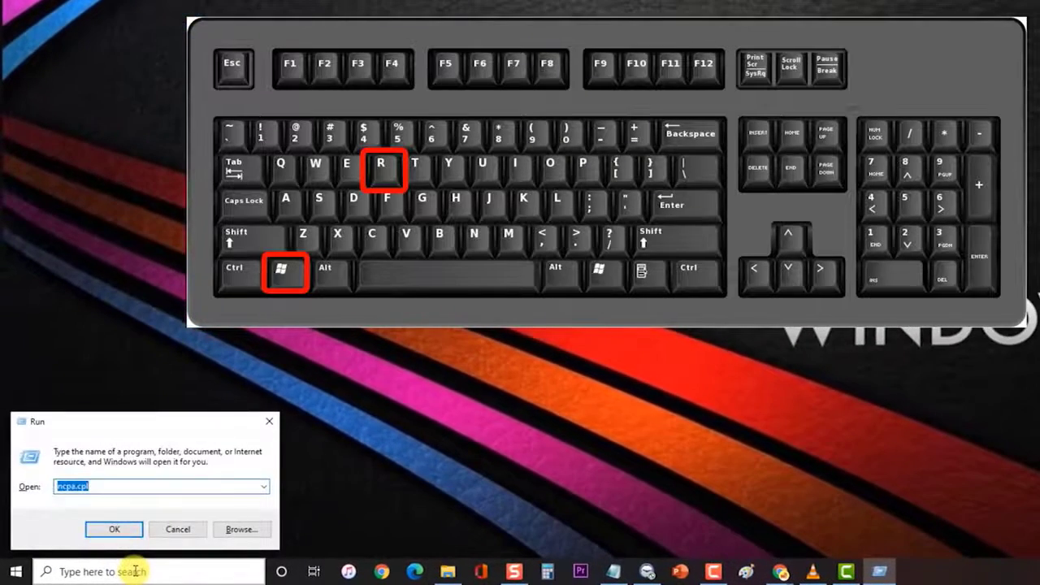
pyautogui.press('BackSpace')
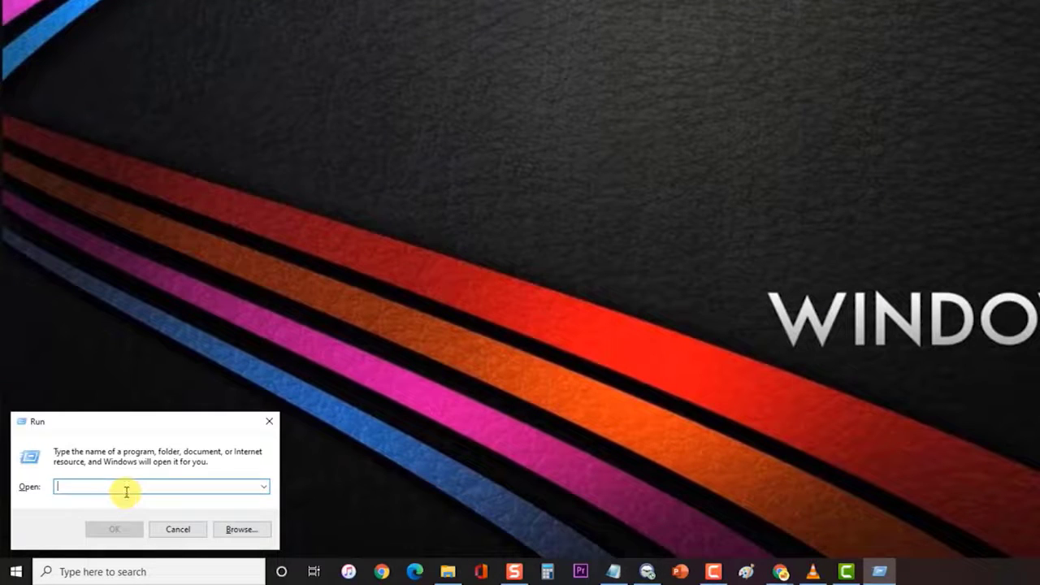
pyautogui.write('appwiz.cpl')
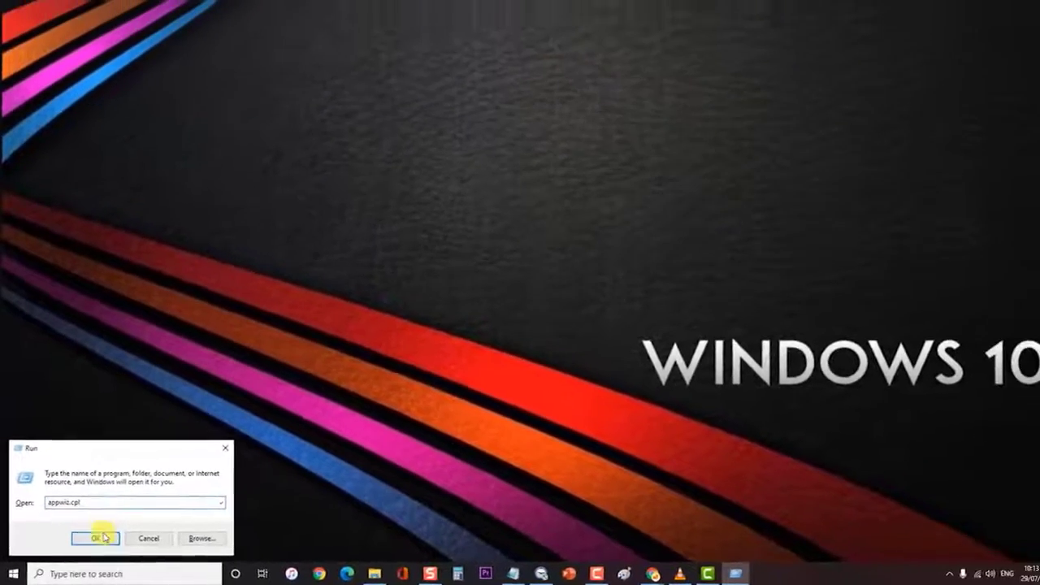
pyautogui.click(104, 534)
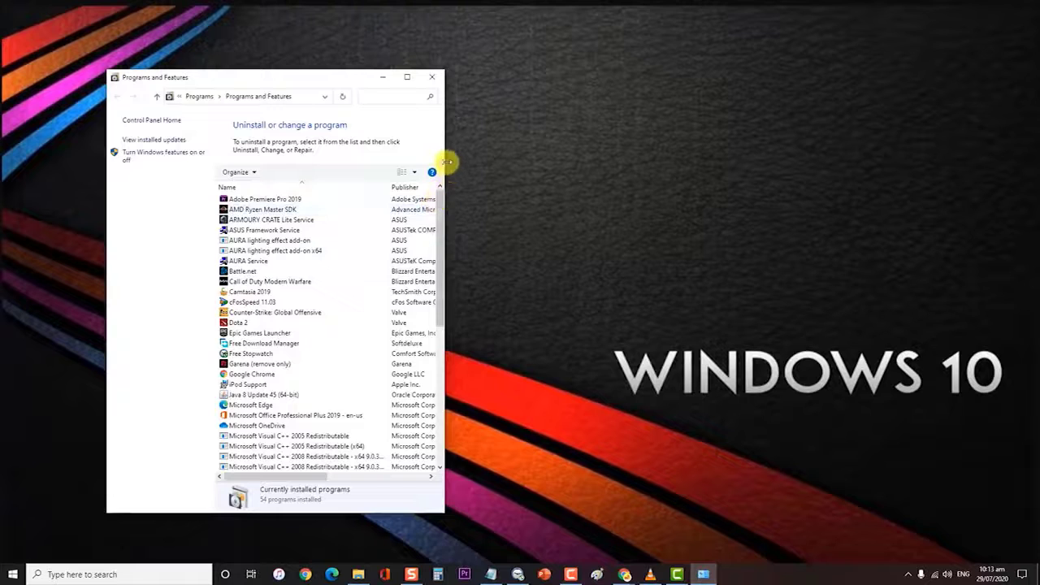
# Resize the programs window, start uninstalling Google Chrome, then close Programs and Features.
pyautogui.moveTo(446, 158); pyautogui.dragTo(564, 132)
pyautogui.moveTo(417, 81); pyautogui.dragTo(391, 40)
pyautogui.moveTo(545, 167); pyautogui.dragTo(546, 208)
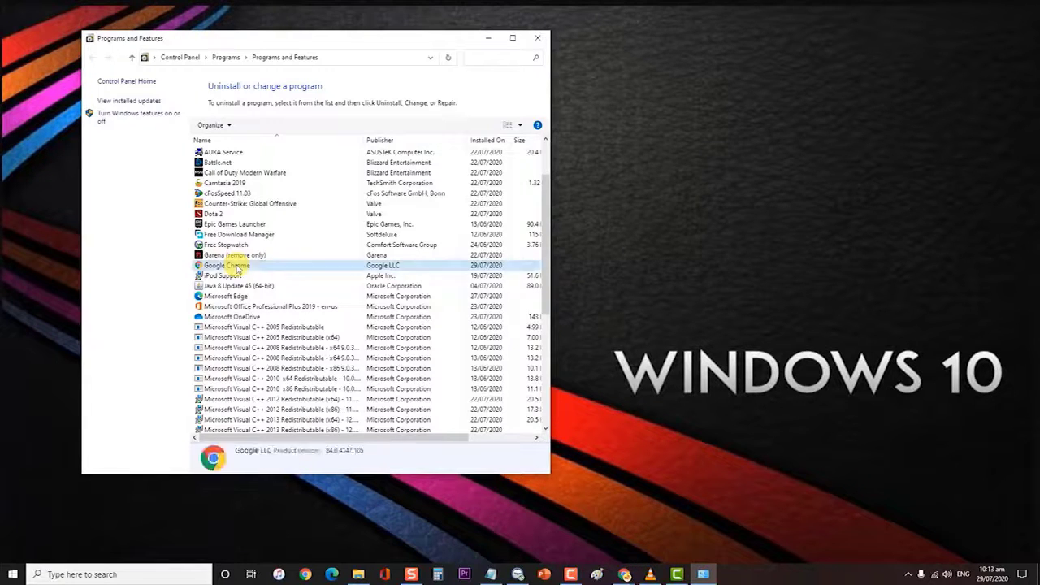
pyautogui.rightClick(236, 268)
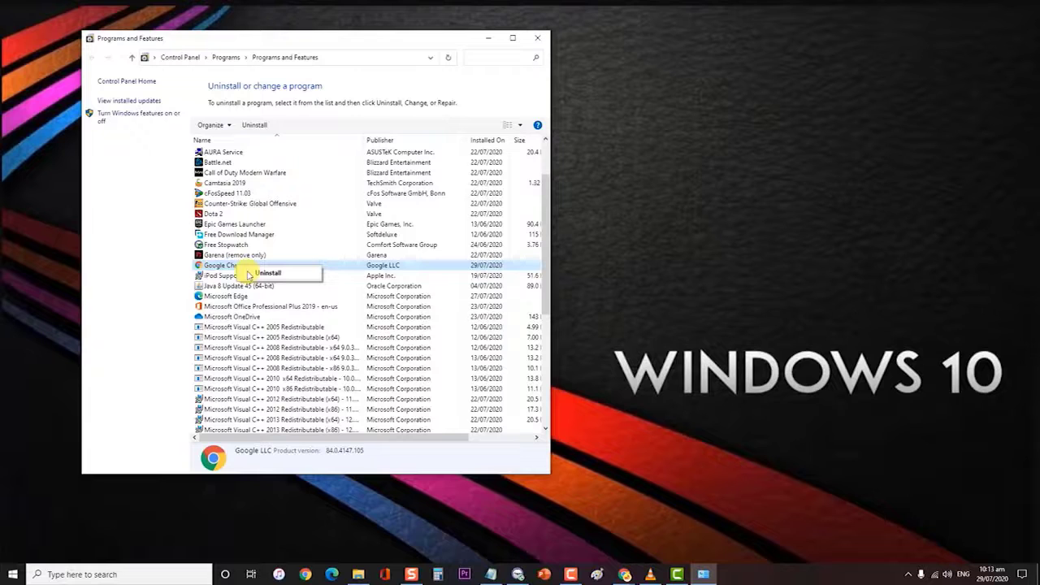
pyautogui.click(535, 39)
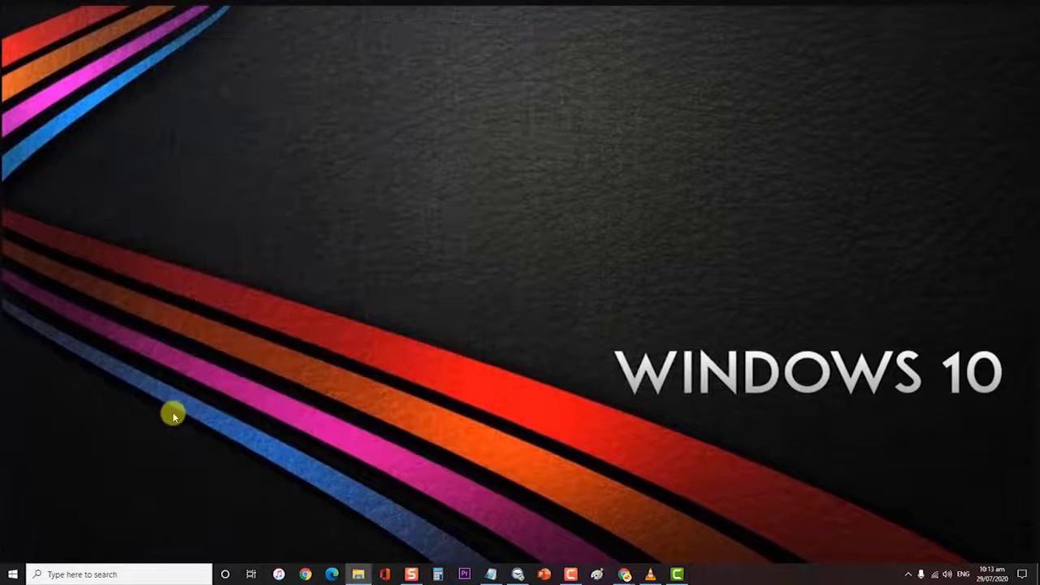
# Show the Start menu's power choices, then dismiss them and the Start menu.
pyautogui.click(10, 575)
pyautogui.click(13, 550)
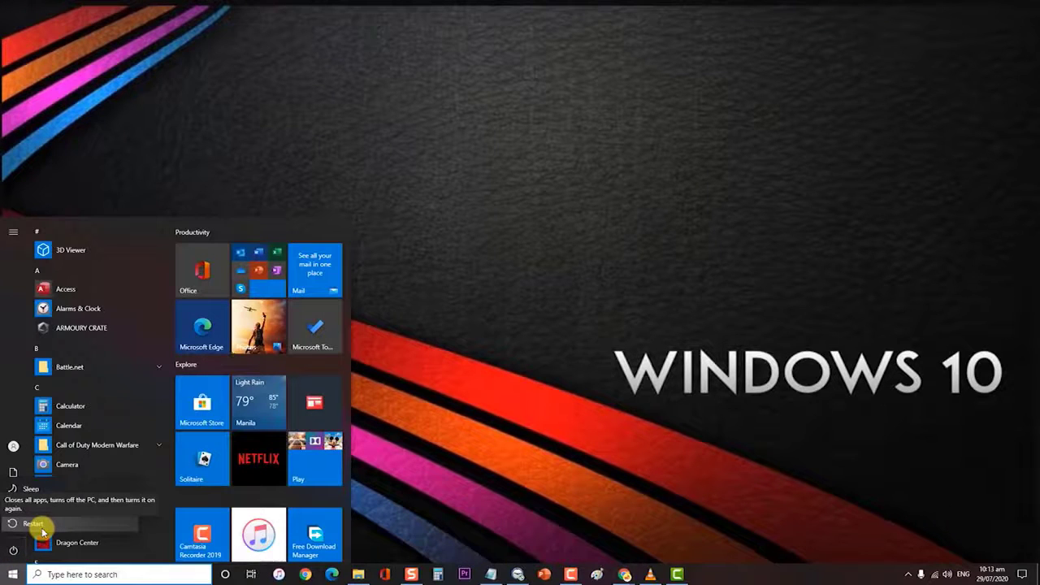
pyautogui.press('Escape')
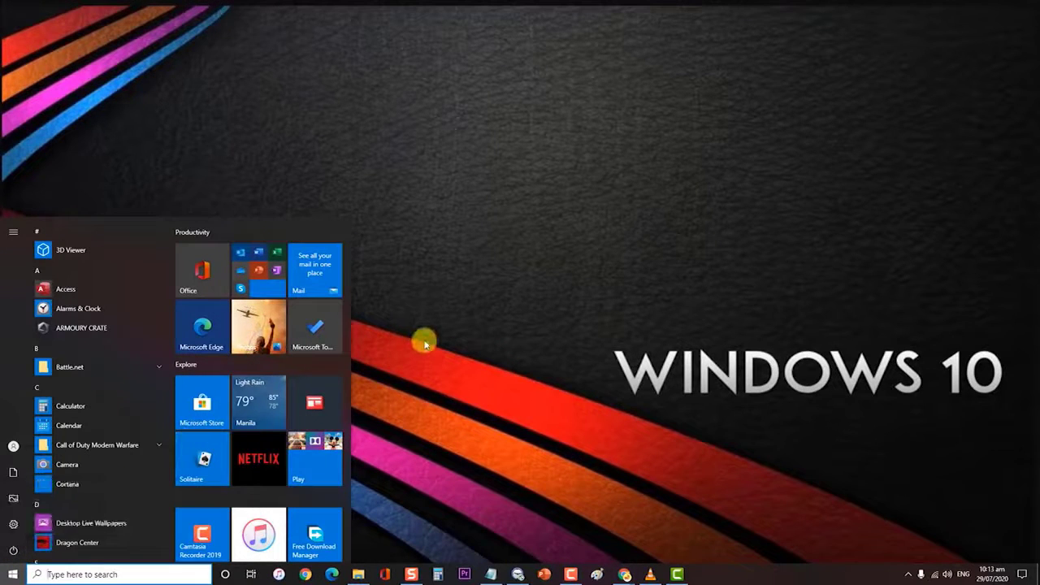
pyautogui.click(424, 344)
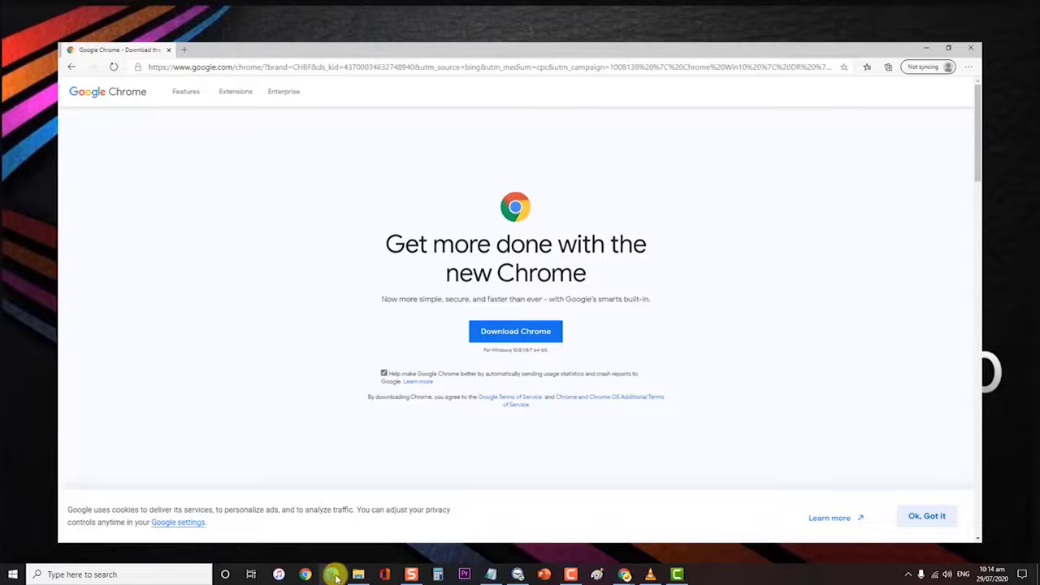
# Minimize the Edge window showing the Chrome download page to reveal the desktop.
pyautogui.click(333, 574)
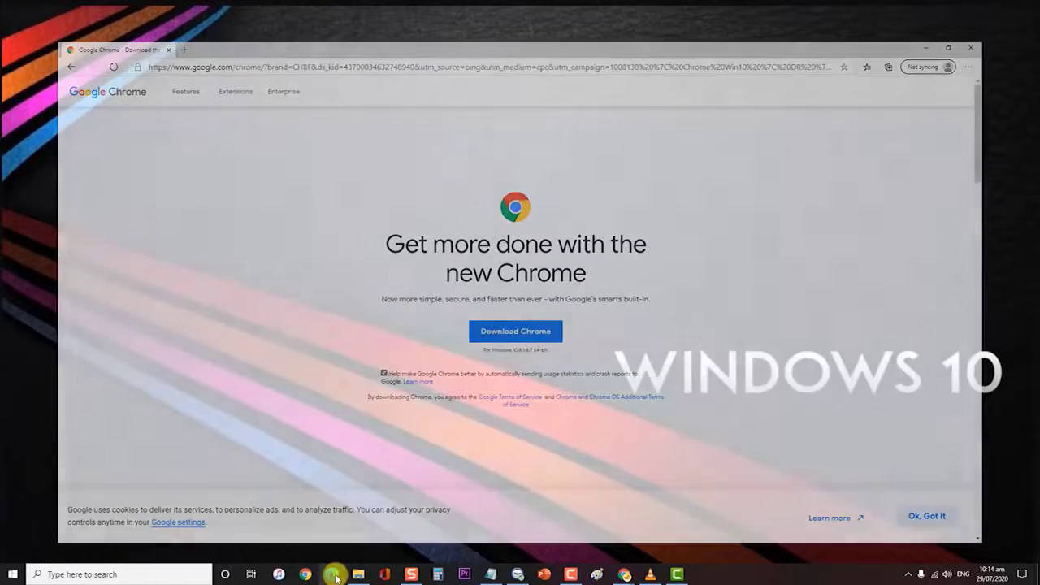